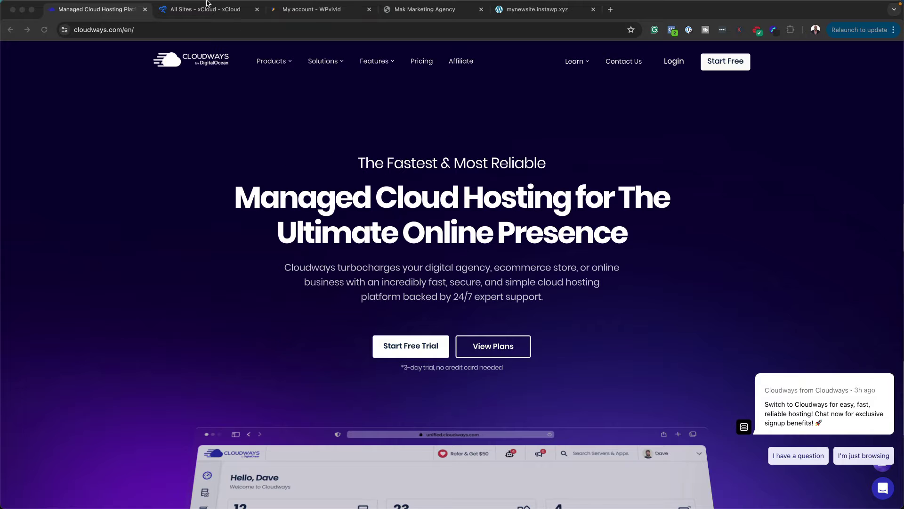
Show the xCloud site list, then bring up the Mak Marketing Agency homepage.
{"action": "left_click", "coordinate": [205, 11]}
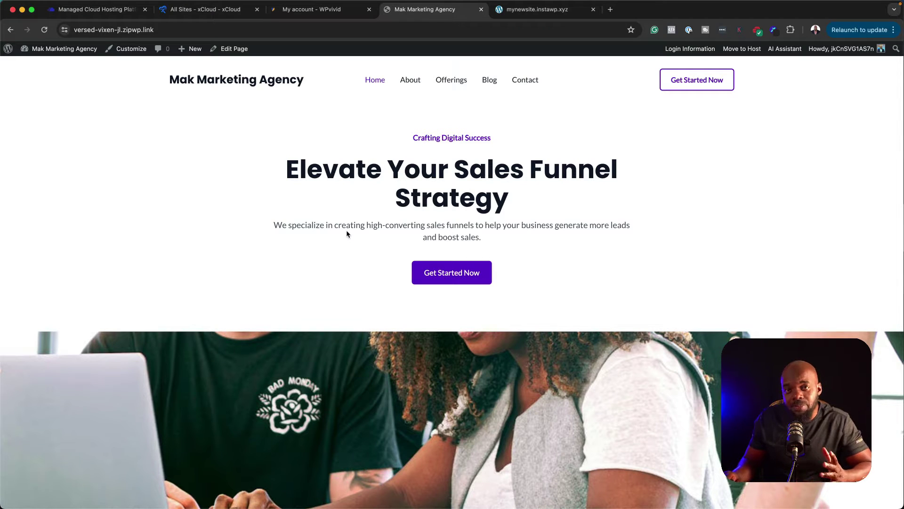
{"action": "scroll", "coordinate": [347, 232], "scroll_direction": "down", "scroll_amount": 7}
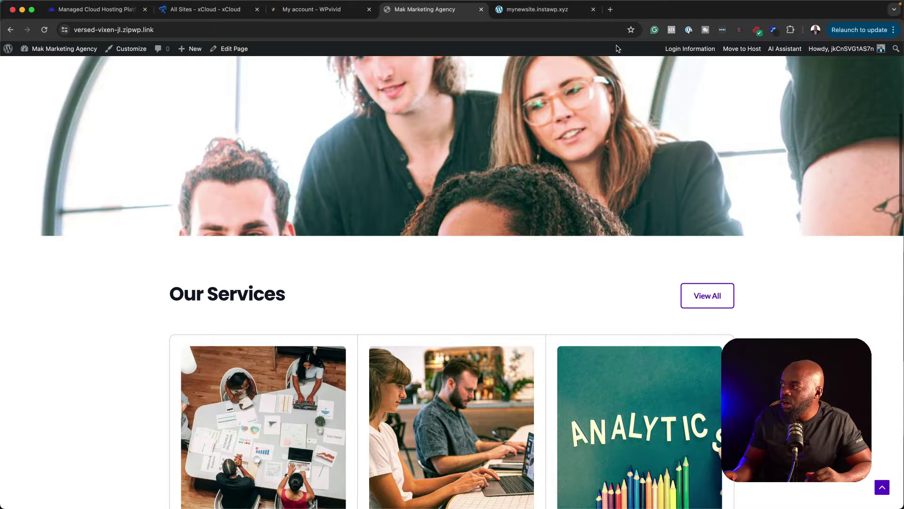
{"action": "left_click", "coordinate": [538, 9]}
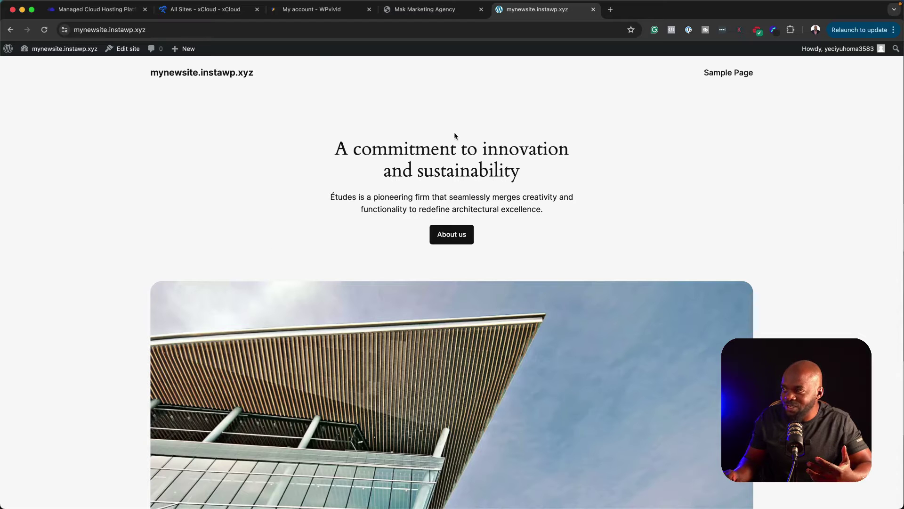
{"action": "left_click", "coordinate": [149, 30]}
{"action": "left_click_drag", "start_coordinate": [150, 30], "coordinate": [75, 31]}
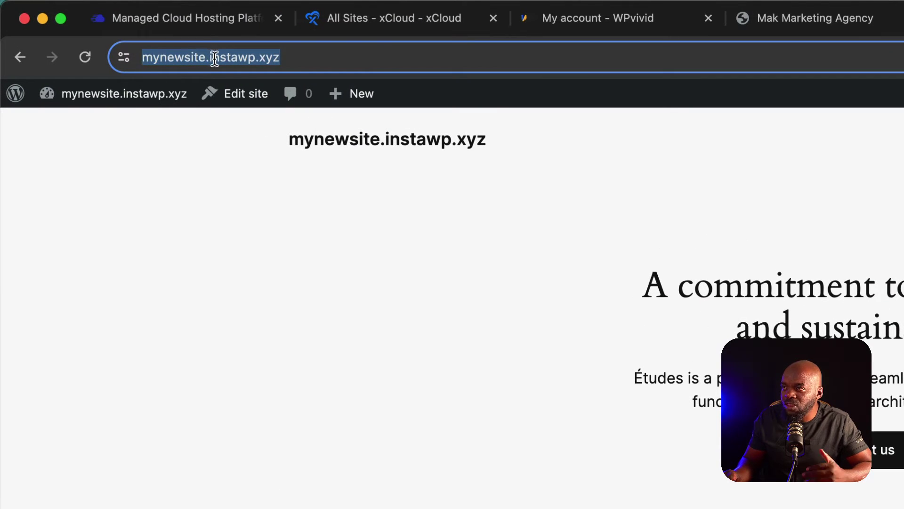
{"action": "left_click", "coordinate": [817, 14]}
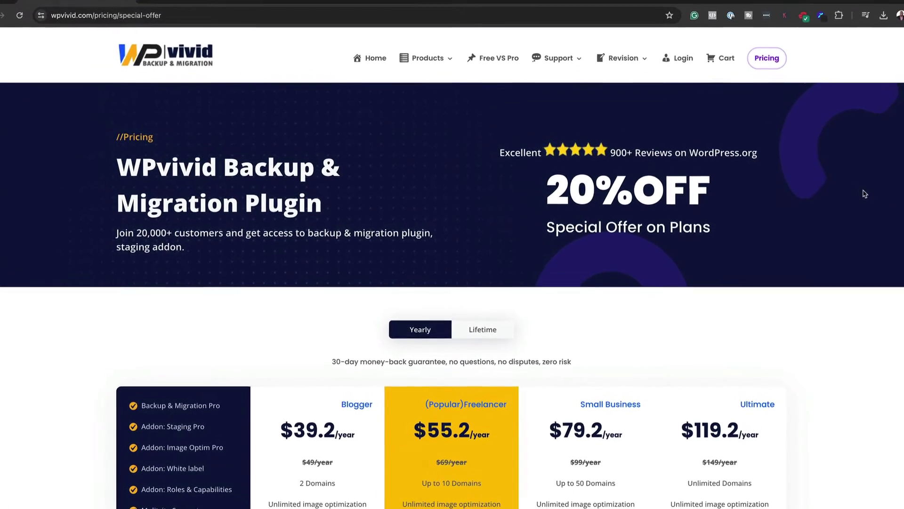
{"action": "scroll", "coordinate": [888, 191], "scroll_direction": "down", "scroll_amount": 3}
{"action": "scroll", "coordinate": [902, 186], "scroll_direction": "down", "scroll_amount": 1}
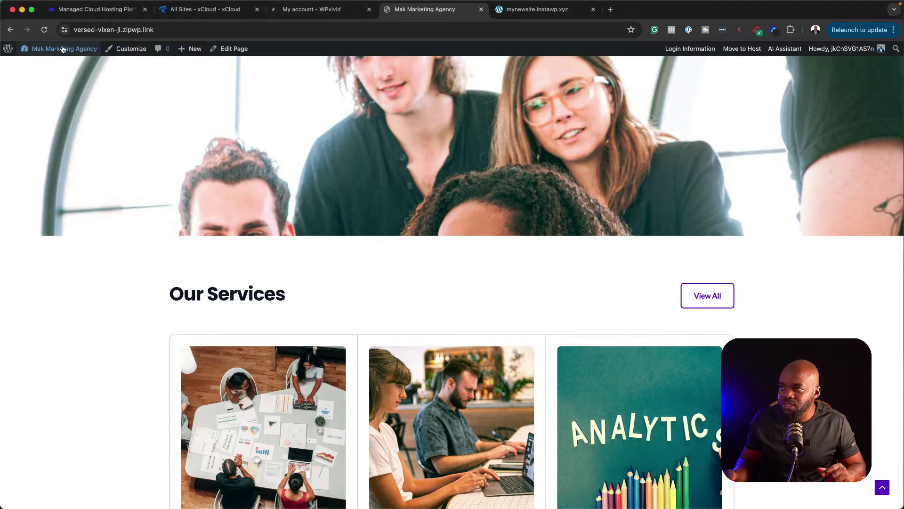
Upload, install and activate the WPvivid plugin from wpvivid-installer (2).zip on Mak Marketing Agency.
{"action": "left_click", "coordinate": [50, 65]}
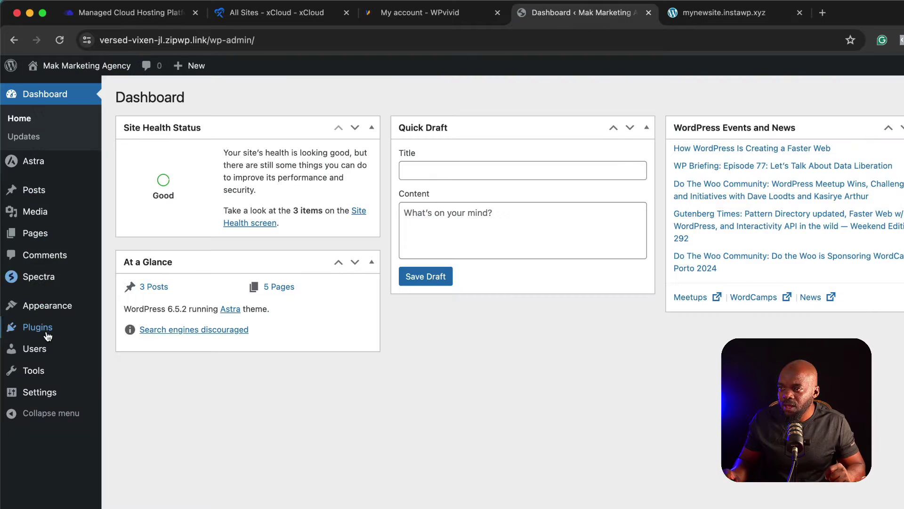
{"action": "mouse_move", "coordinate": [40, 384]}
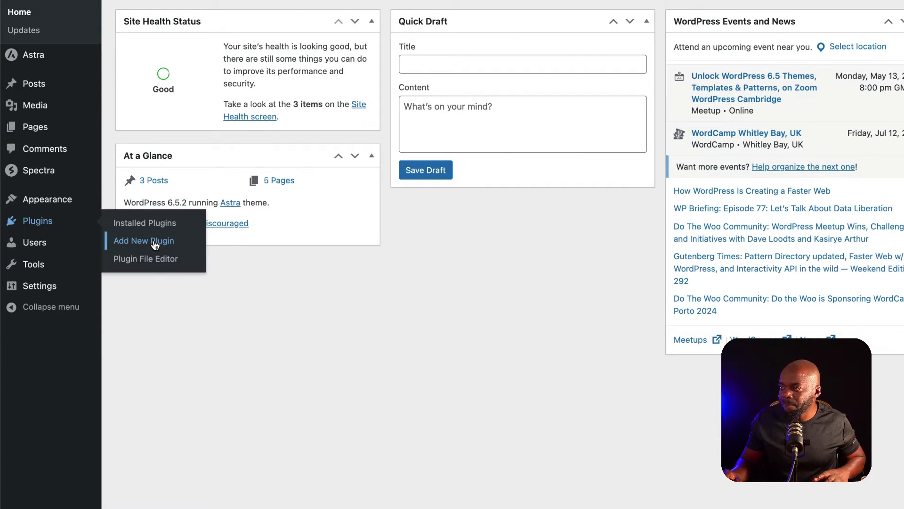
{"action": "left_click", "coordinate": [155, 241]}
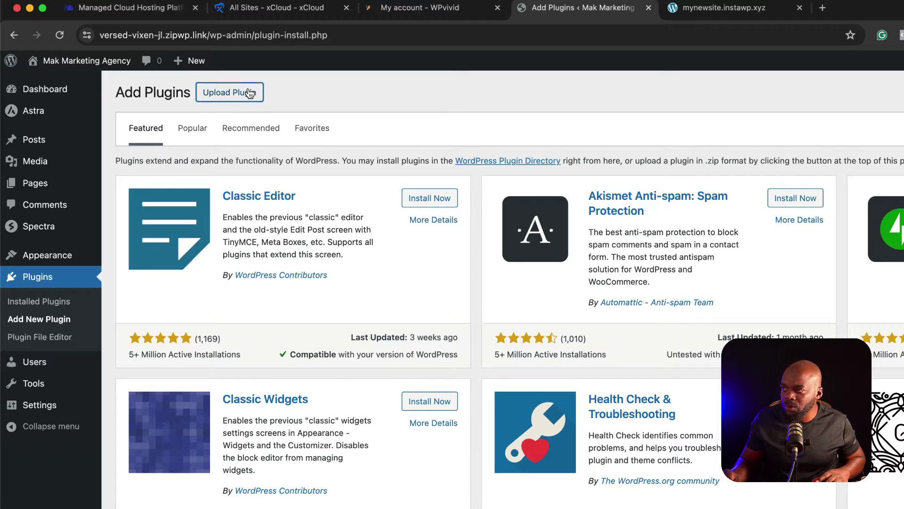
{"action": "left_click", "coordinate": [245, 92]}
{"action": "left_click", "coordinate": [552, 210]}
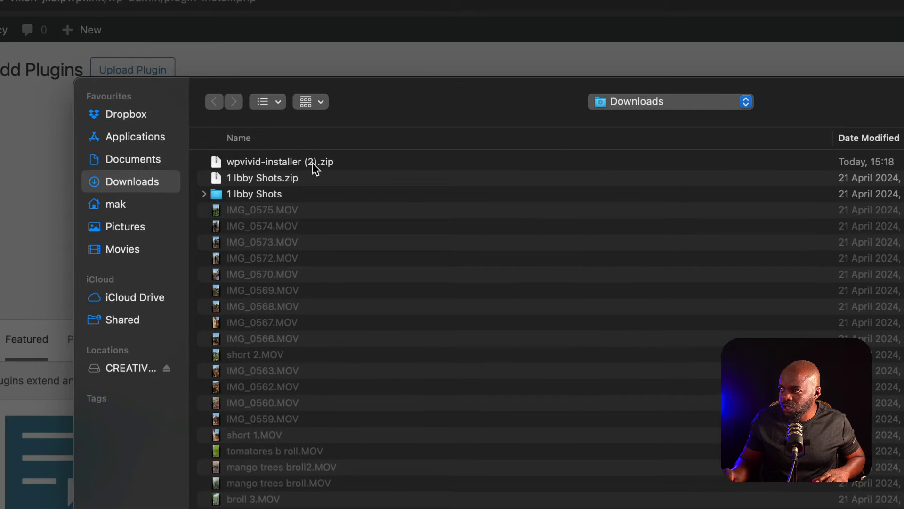
{"action": "double_click", "coordinate": [313, 165]}
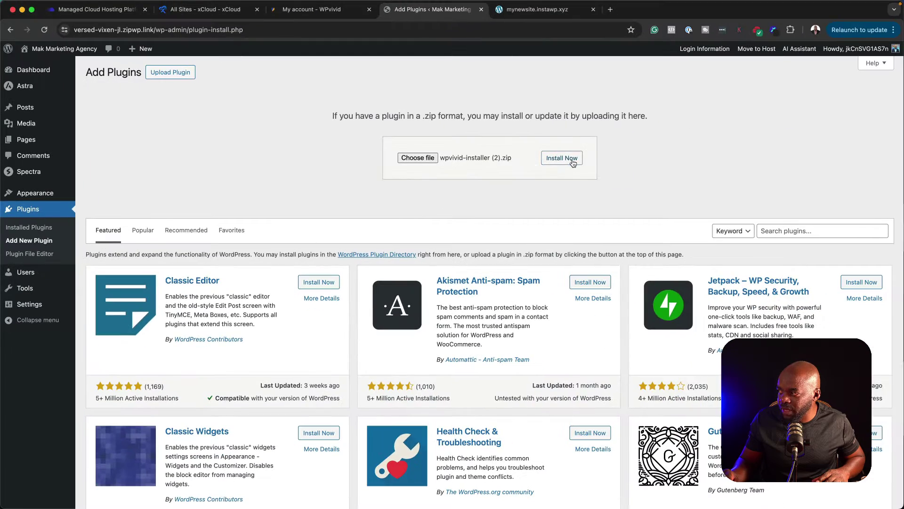
{"action": "left_click", "coordinate": [817, 224]}
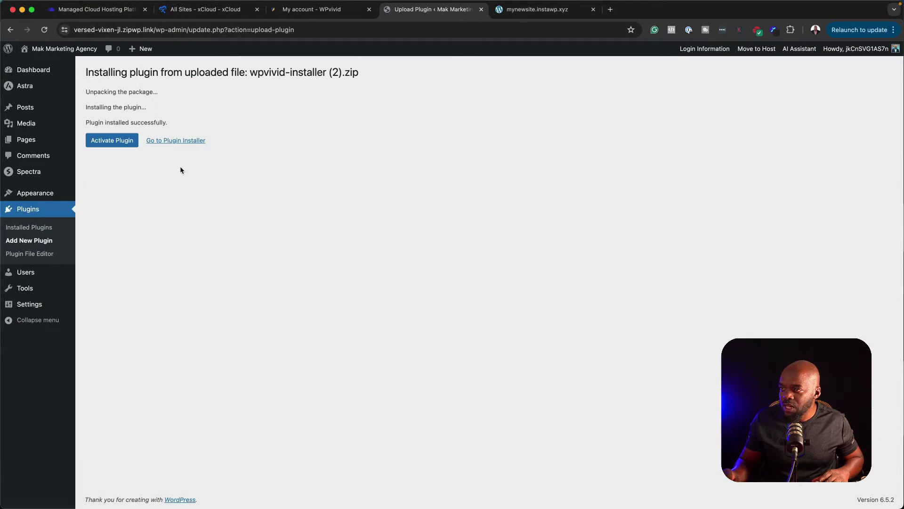
{"action": "left_click", "coordinate": [133, 142]}
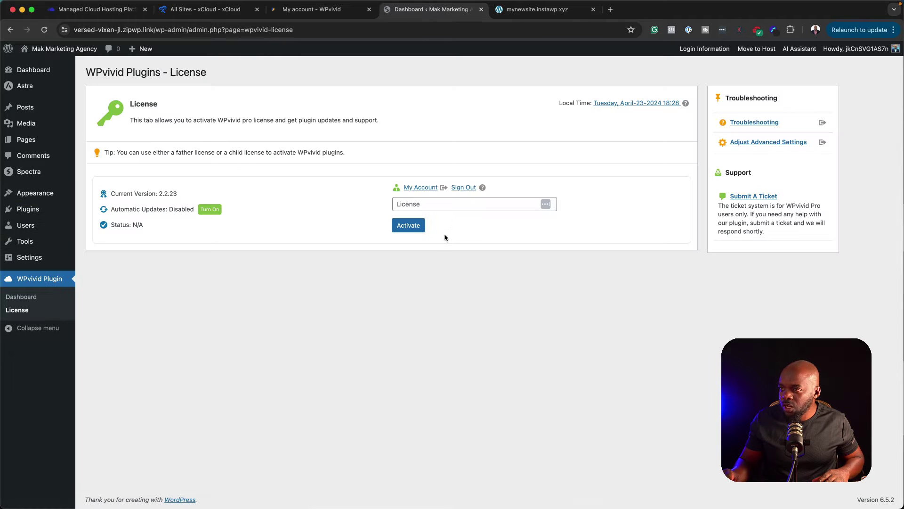
Paste the licence key and activate the WPvivid pro licence.
{"action": "left_click", "coordinate": [452, 203]}
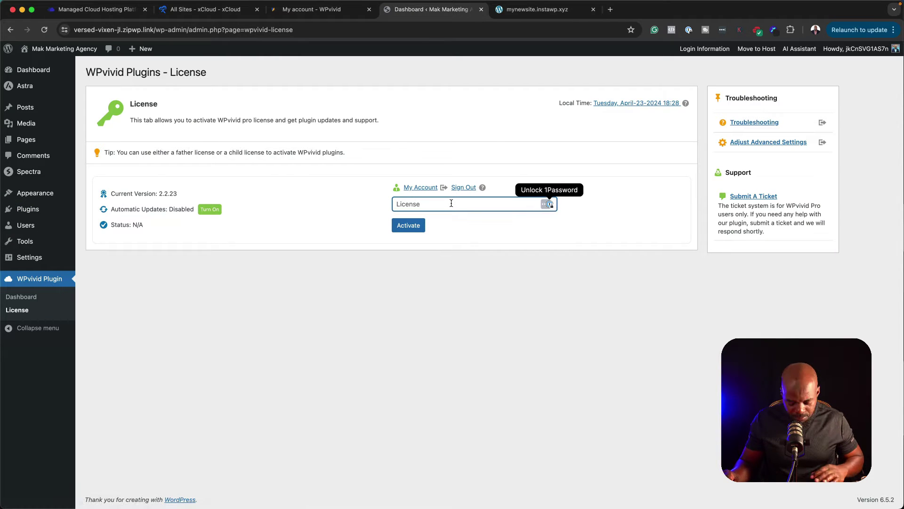
{"action": "key", "text": "super+v"}
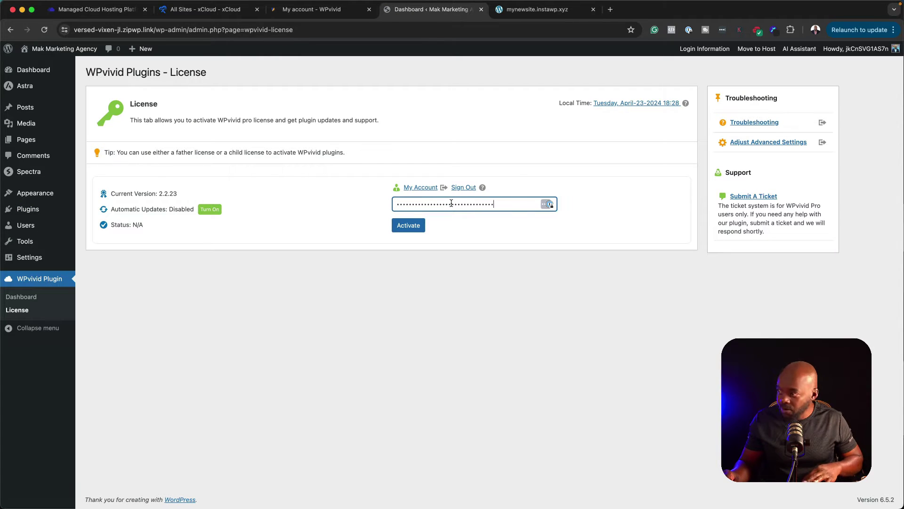
{"action": "left_click", "coordinate": [408, 224]}
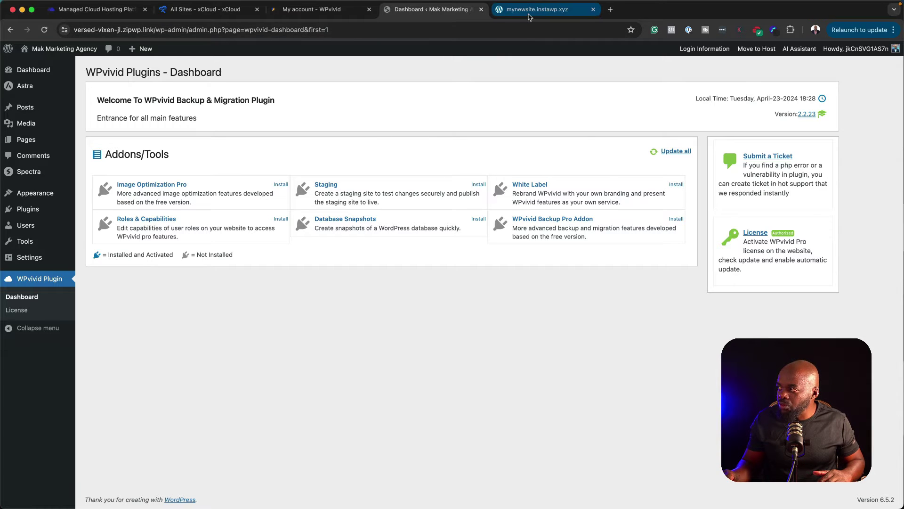
On mynewsite.instawp.xyz, upload and install WPvivid from wpvivid-installer (2).zip.
{"action": "left_click", "coordinate": [529, 15]}
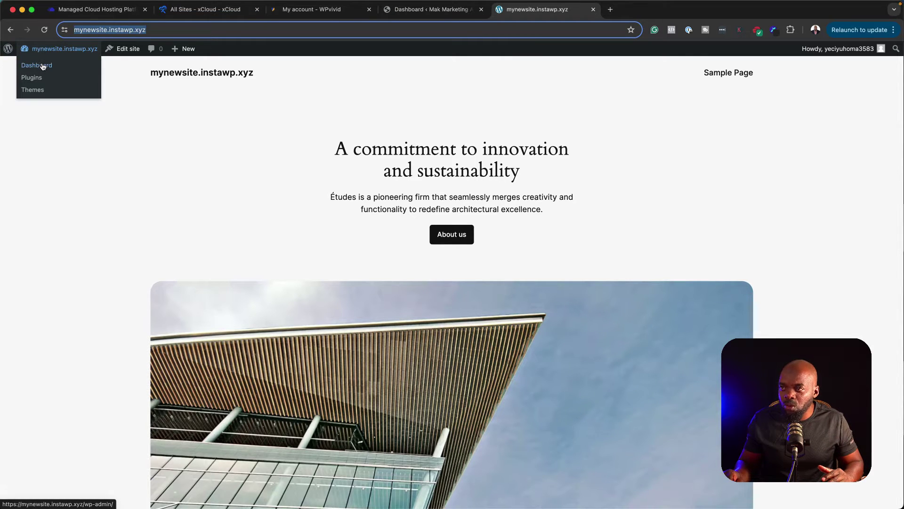
{"action": "left_click", "coordinate": [42, 66]}
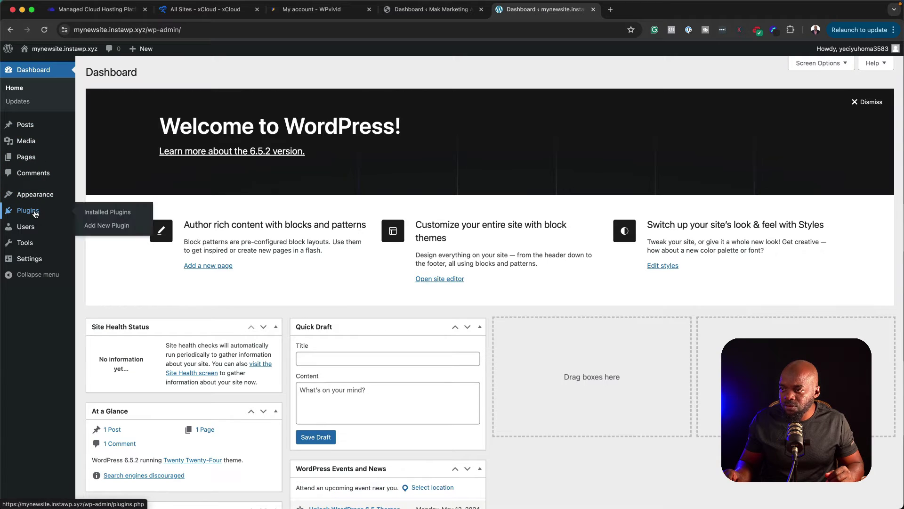
{"action": "left_click", "coordinate": [35, 214]}
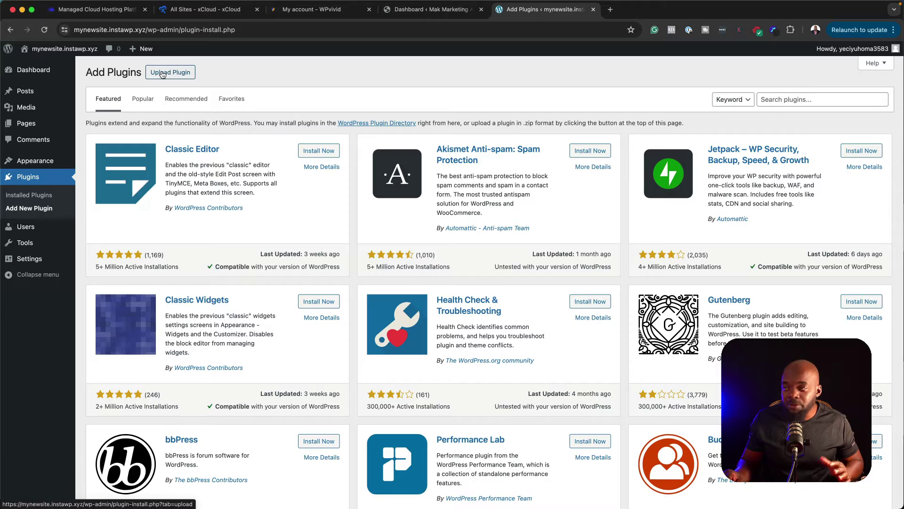
{"action": "left_click", "coordinate": [162, 74]}
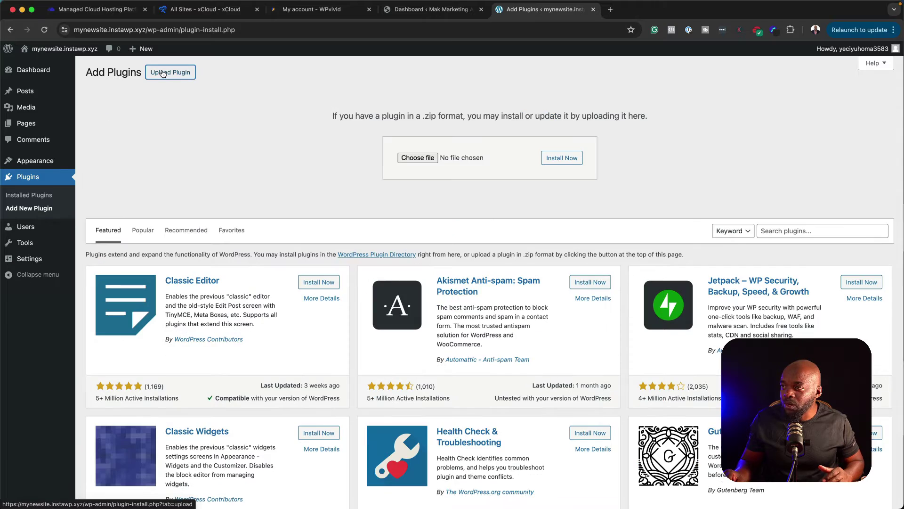
{"action": "left_click", "coordinate": [417, 158]}
{"action": "double_click", "coordinate": [318, 127]}
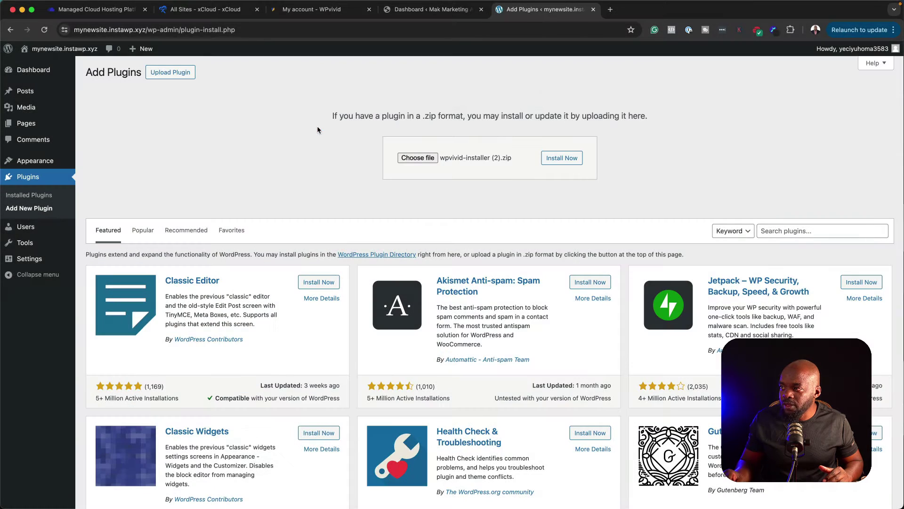
{"action": "left_click", "coordinate": [578, 163]}
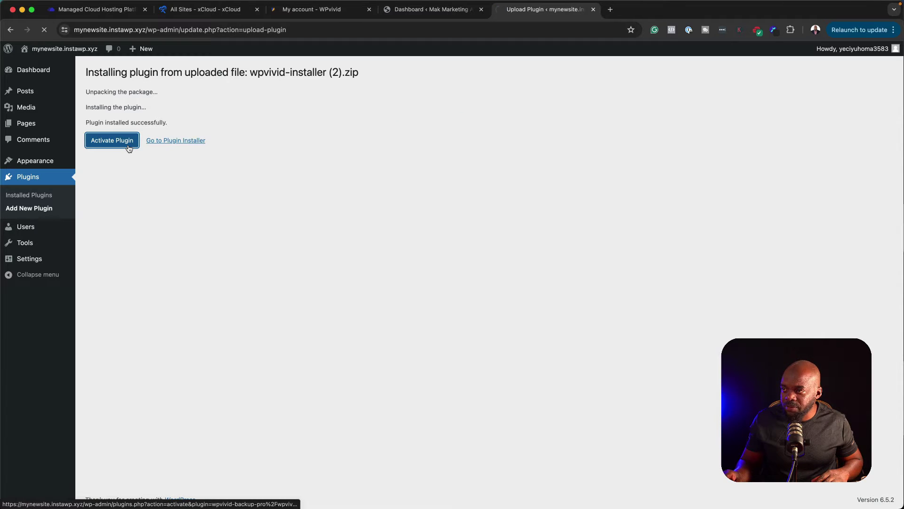
Paste the licence key and activate WPvivid's licence on mynewsite.
{"action": "left_click", "coordinate": [438, 209]}
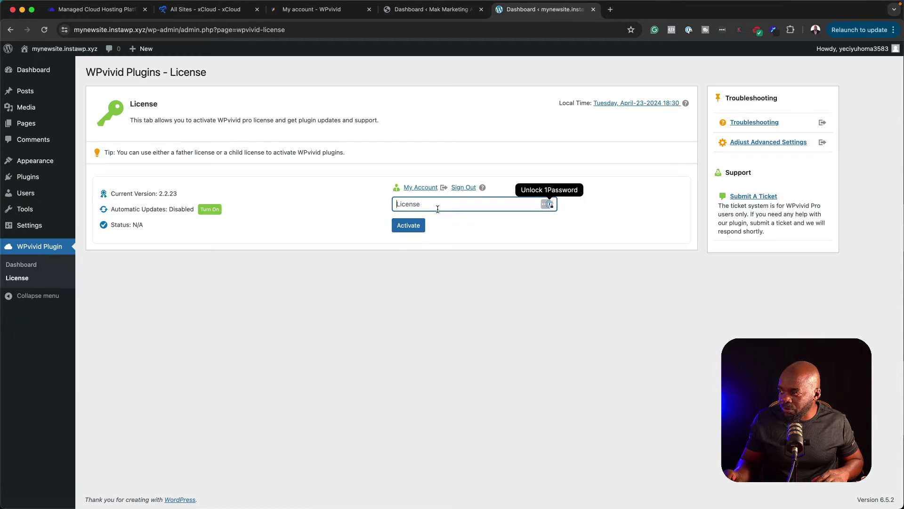
{"action": "key", "text": "super+v"}
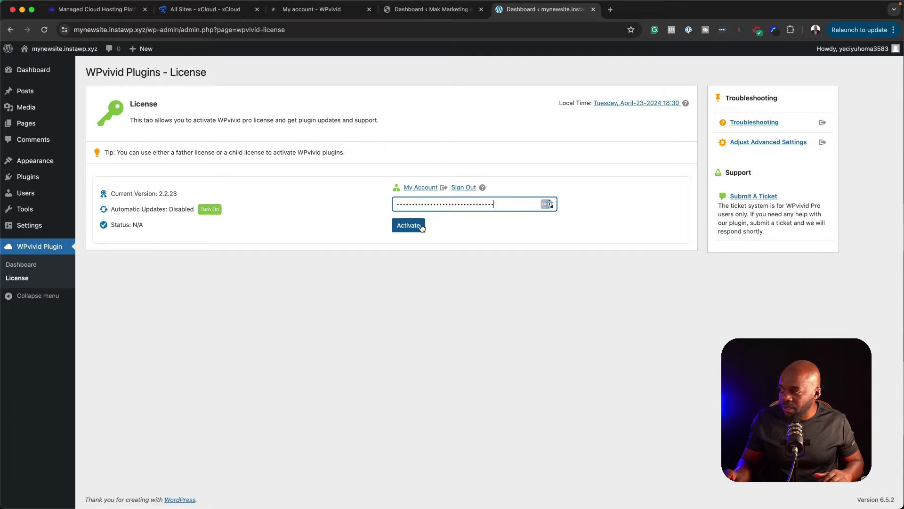
{"action": "left_click", "coordinate": [422, 226]}
Install the WPvivid Backup Pro Addon on Mak Marketing Agency and on mynewsite.
{"action": "key", "text": "super+alt+Left"}
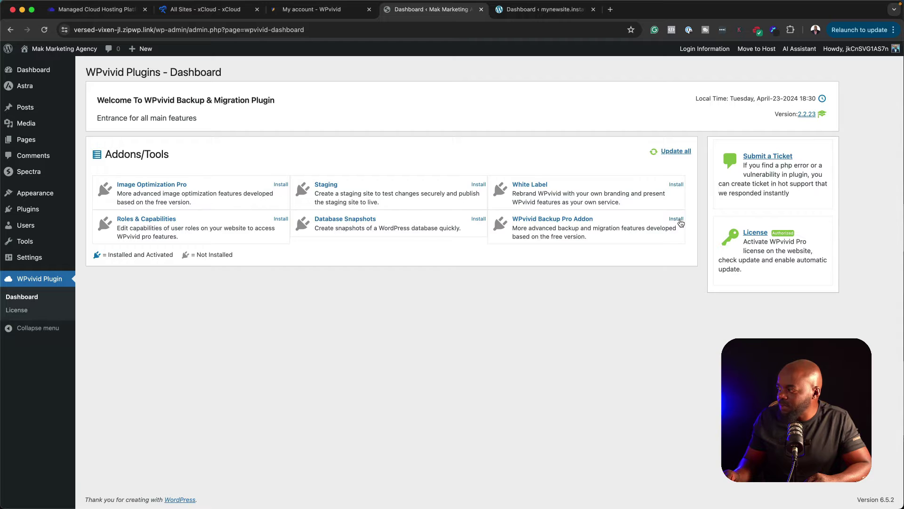
{"action": "left_click", "coordinate": [680, 223]}
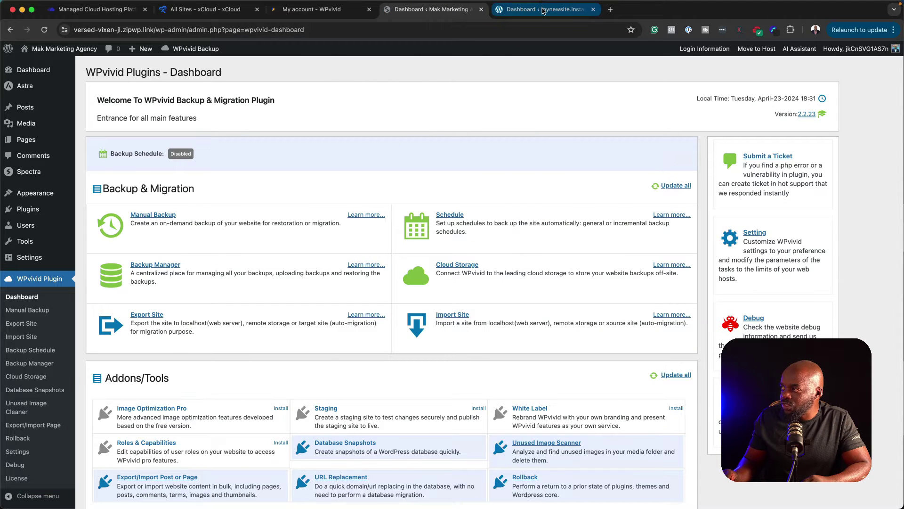
{"action": "left_click", "coordinate": [543, 10]}
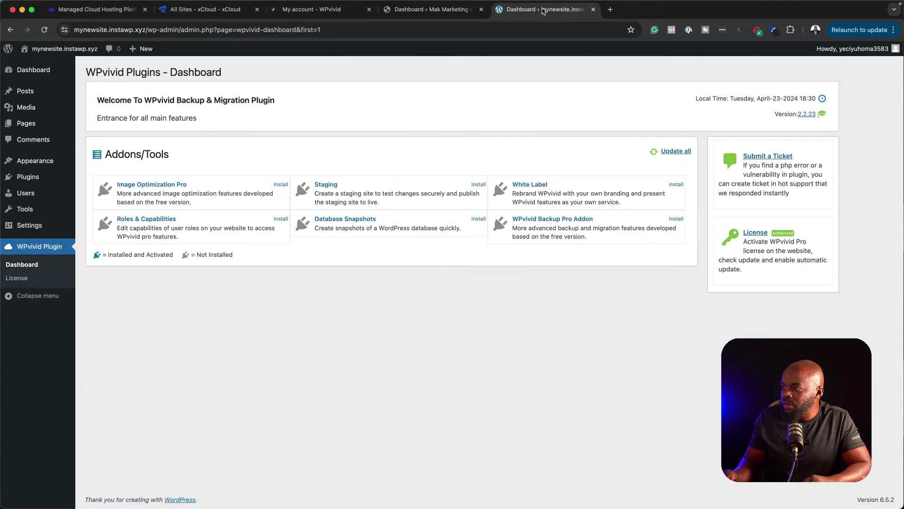
{"action": "left_click", "coordinate": [676, 219]}
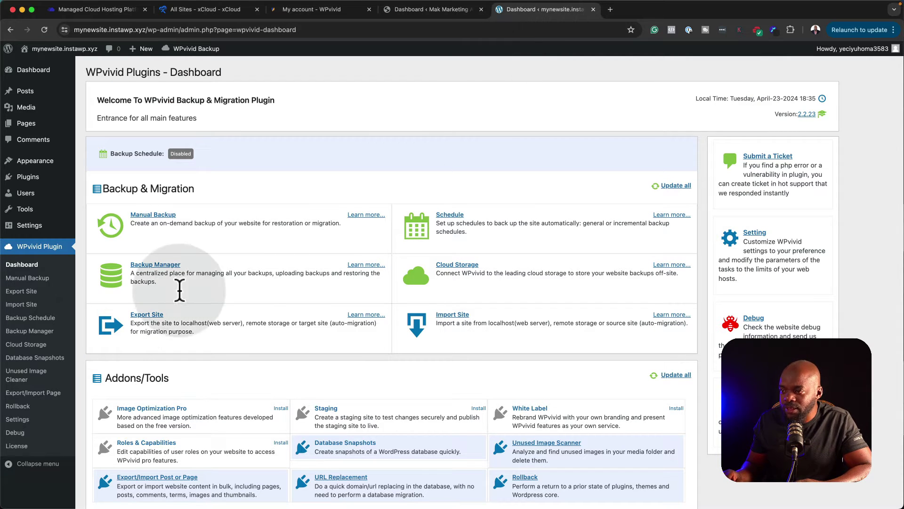
Generate an 8-hour migration key under Import Site on mynewsite and copy it.
{"action": "left_click", "coordinate": [42, 315]}
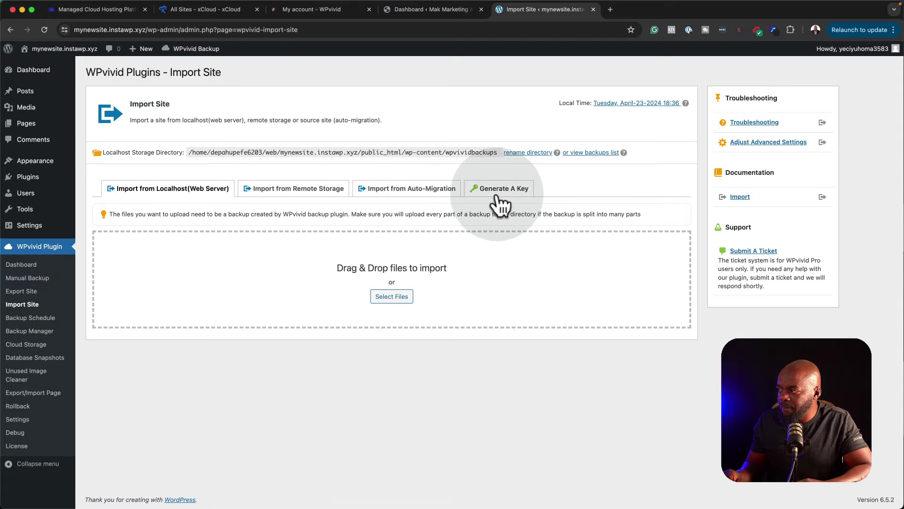
{"action": "left_click", "coordinate": [497, 196]}
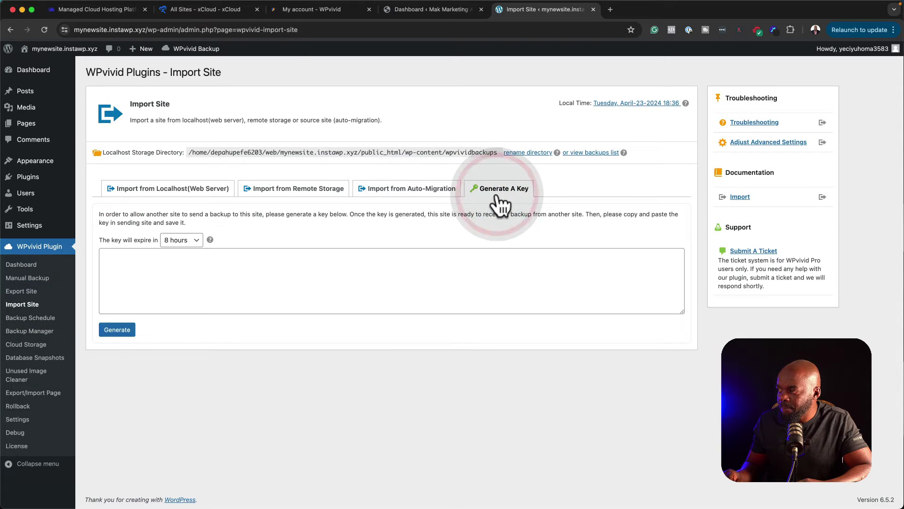
{"action": "left_click", "coordinate": [120, 335]}
{"action": "left_click", "coordinate": [147, 278]}
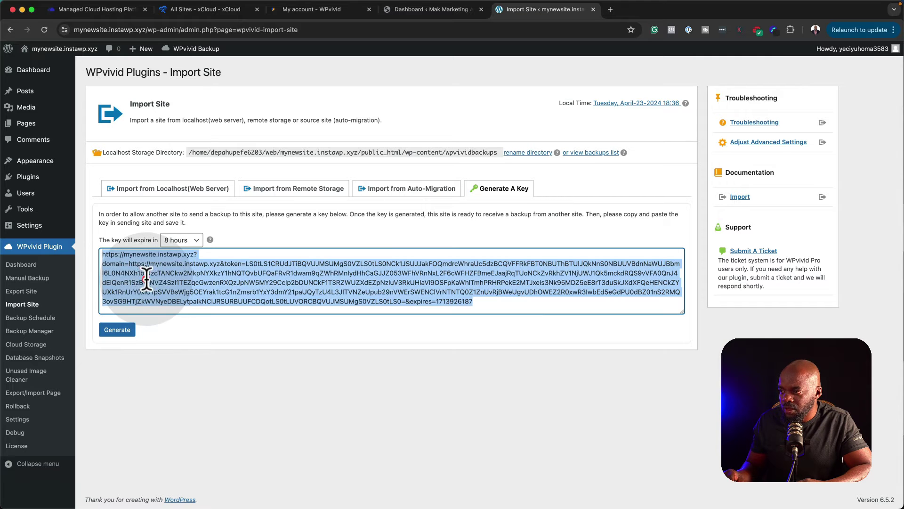
{"action": "right_click", "coordinate": [146, 279]}
{"action": "left_click", "coordinate": [168, 278]}
Export Mak Marketing Agency to mynewsite as a target site using the pasted migration key.
{"action": "left_click", "coordinate": [431, 9]}
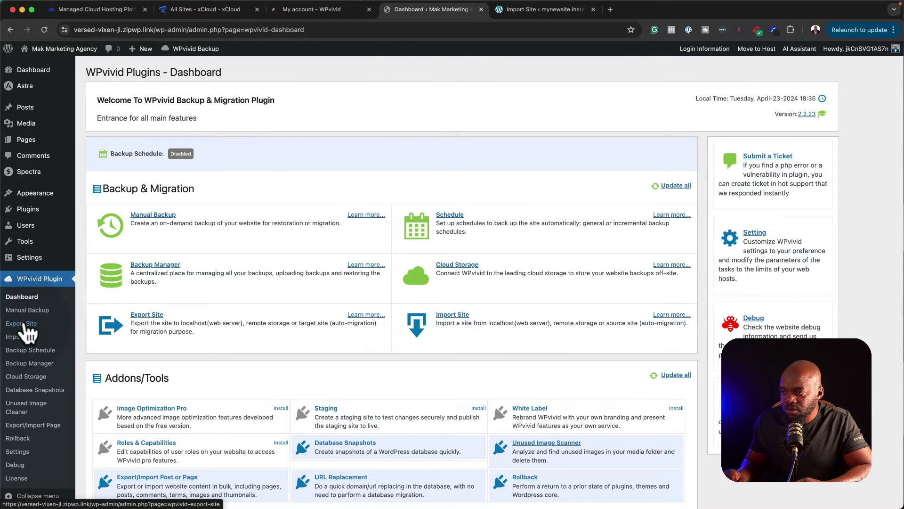
{"action": "left_click", "coordinate": [21, 323]}
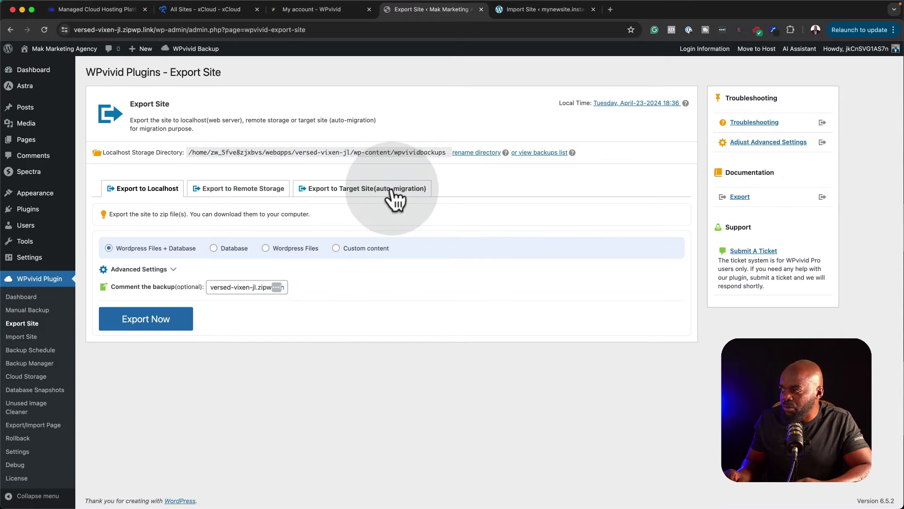
{"action": "left_click", "coordinate": [391, 190]}
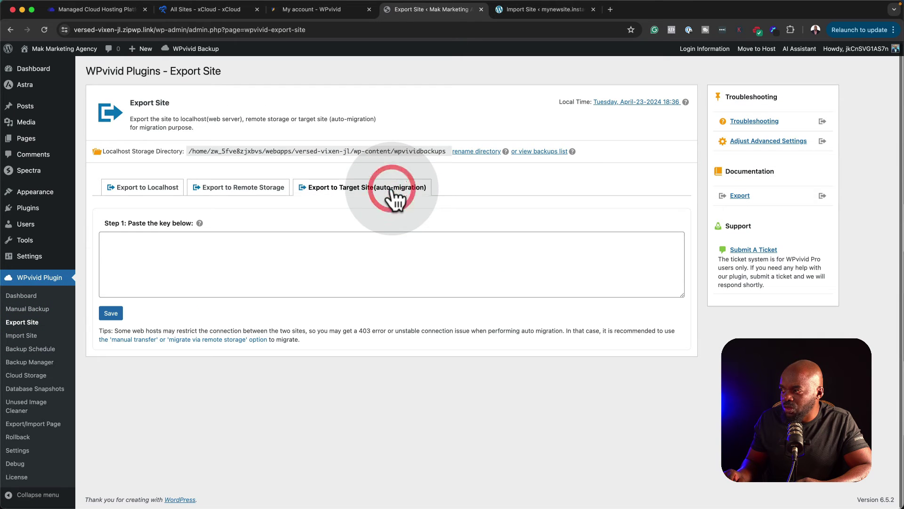
{"action": "left_click", "coordinate": [268, 245]}
{"action": "key", "text": "super+v"}
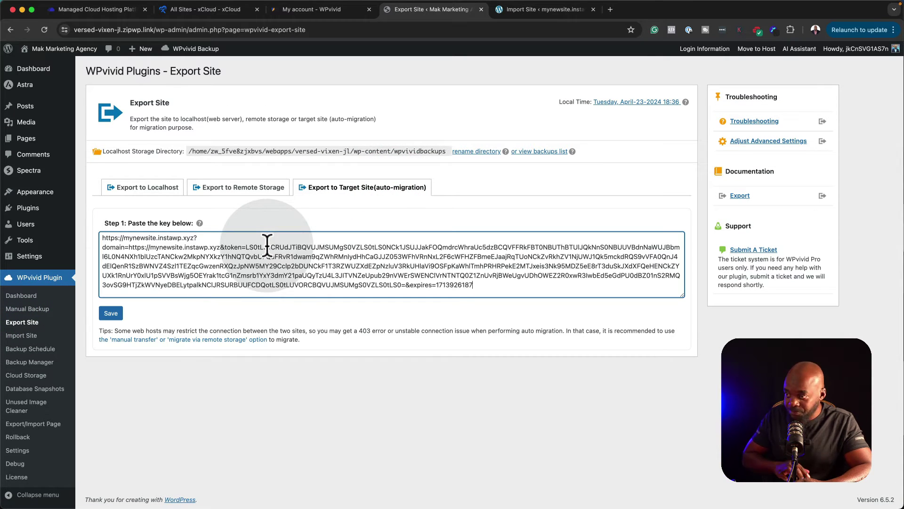
{"action": "left_click", "coordinate": [109, 314]}
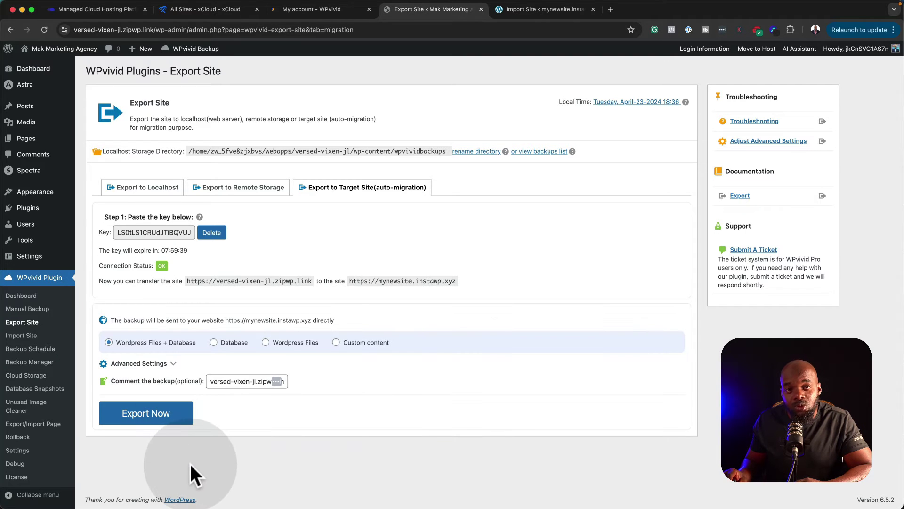
{"action": "left_click", "coordinate": [171, 415]}
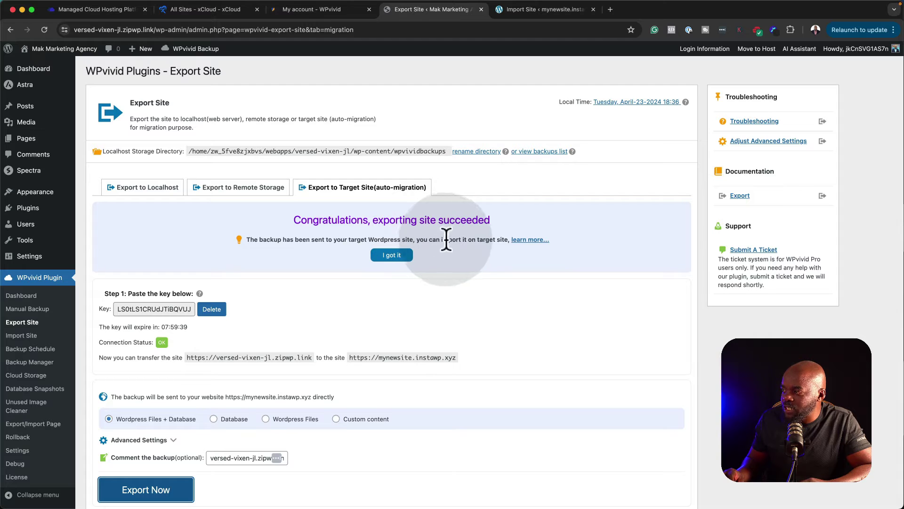
{"action": "left_click", "coordinate": [395, 255]}
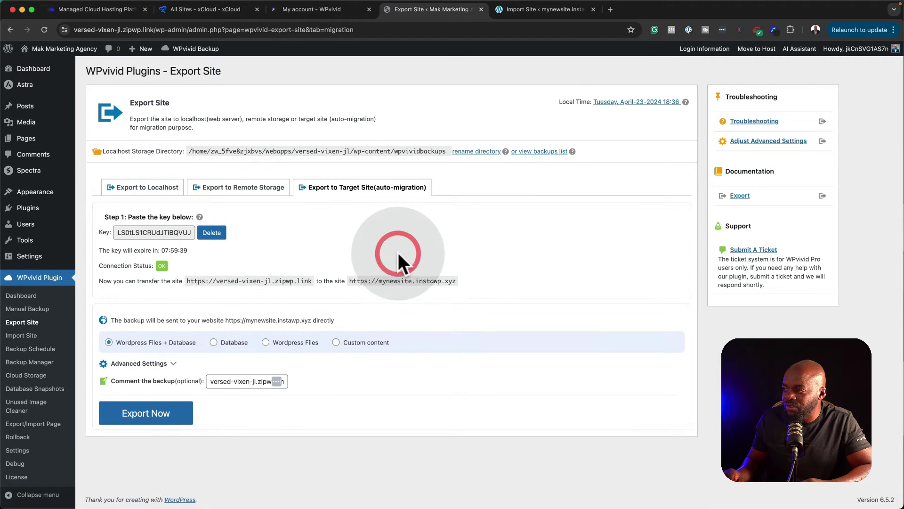
Load the 29.67 MB migration backup from Backup Manager into the Restoration wizard's Restore step.
{"action": "left_click", "coordinate": [541, 10]}
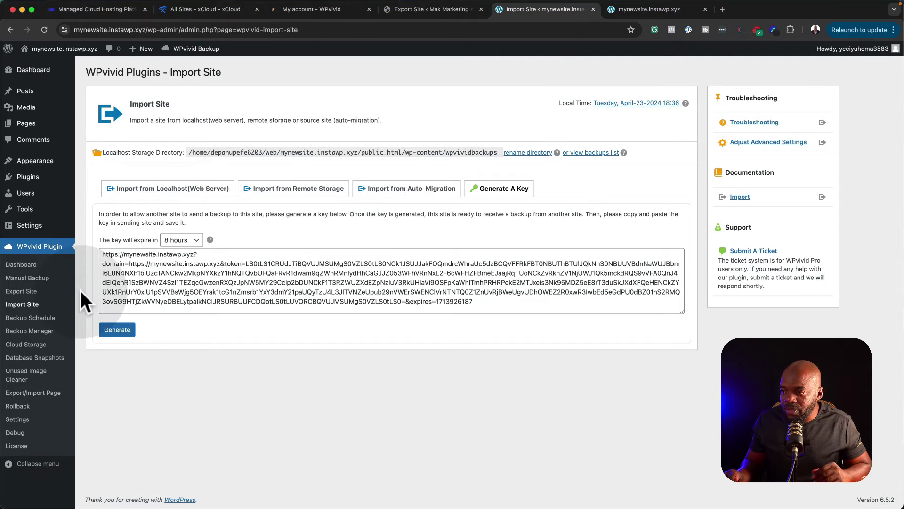
{"action": "left_click", "coordinate": [45, 332]}
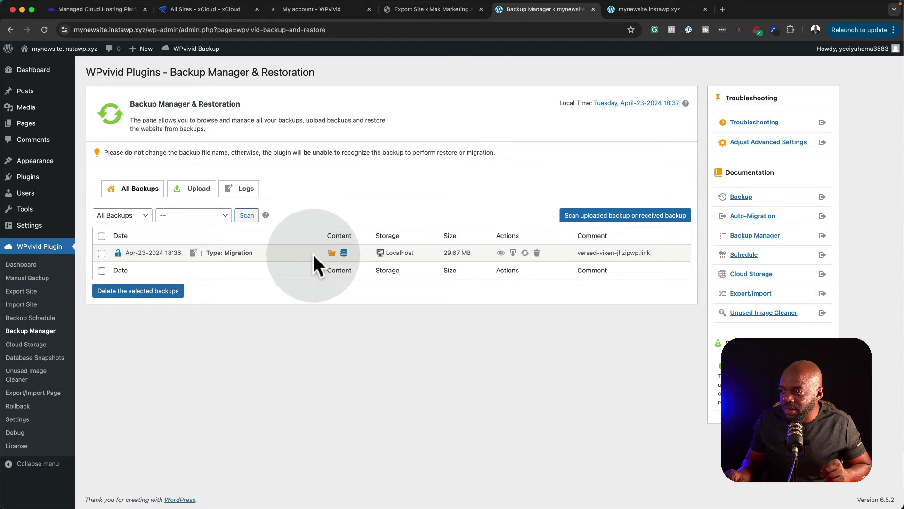
{"action": "left_click", "coordinate": [313, 254]}
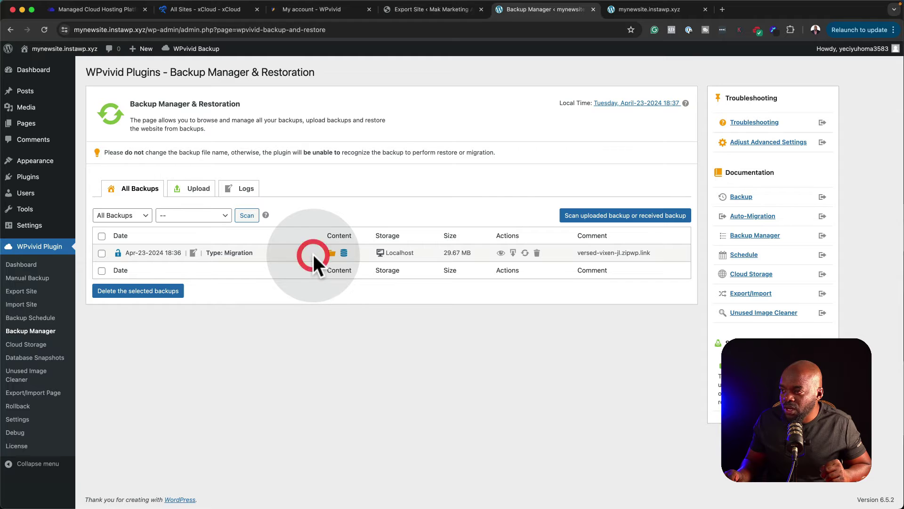
{"action": "left_click", "coordinate": [101, 254]}
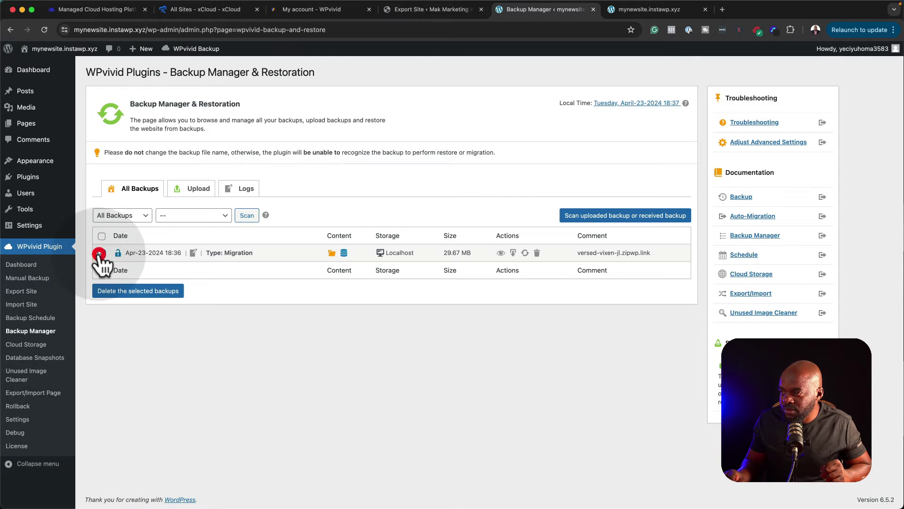
{"action": "left_click", "coordinate": [525, 253]}
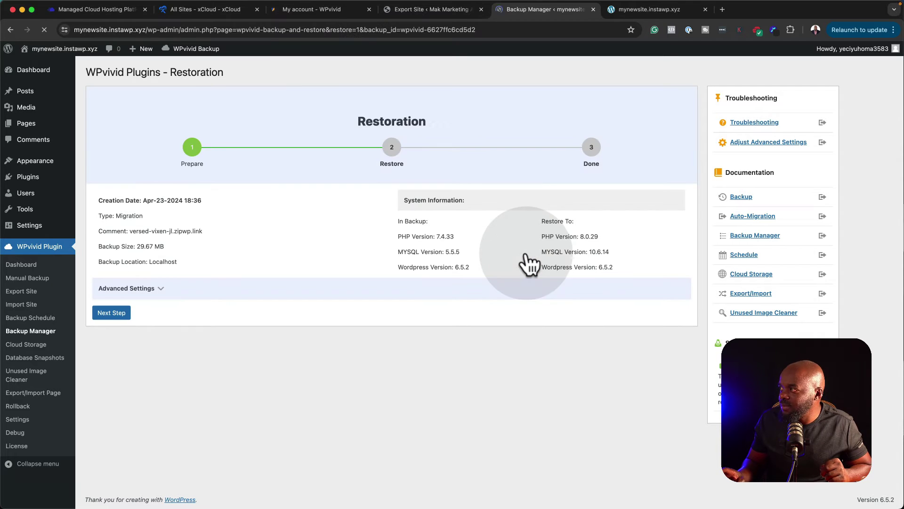
{"action": "left_click", "coordinate": [118, 314]}
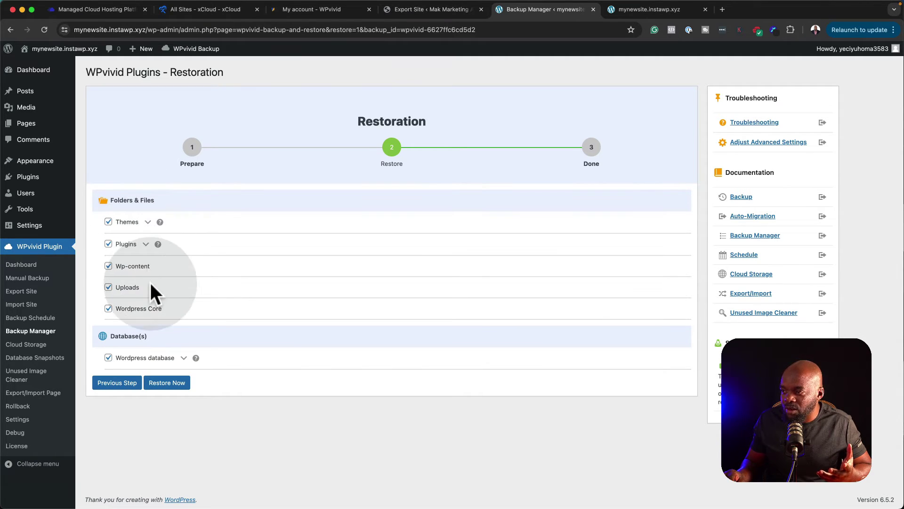
Restore the migration backup onto mynewsite, checking its front page while the restore runs.
{"action": "left_click", "coordinate": [174, 385]}
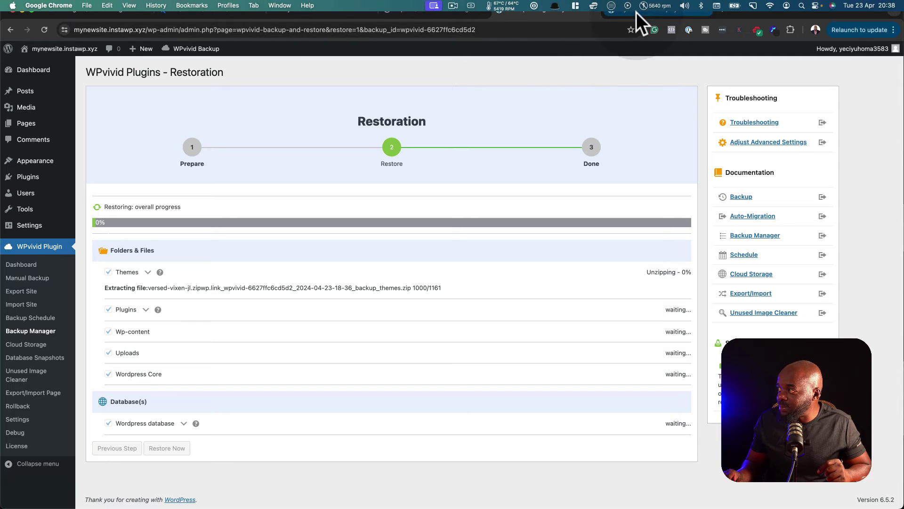
{"action": "left_click", "coordinate": [636, 16]}
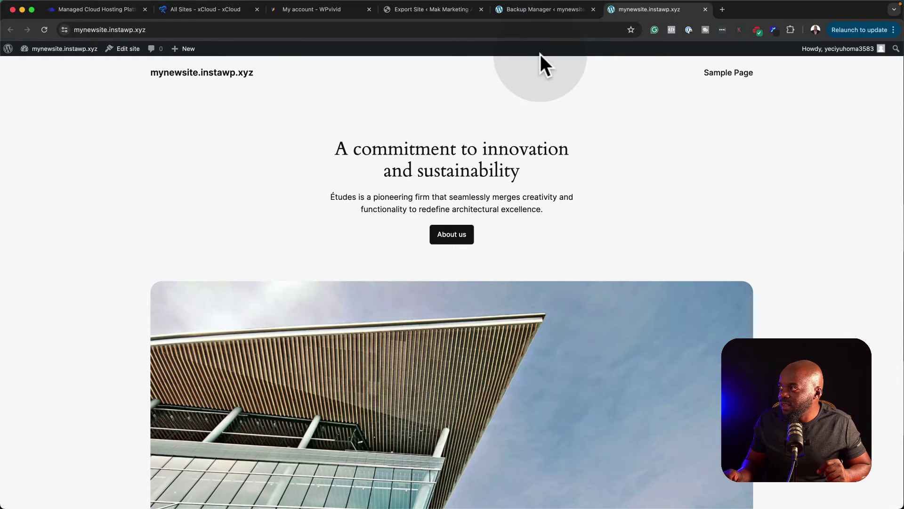
{"action": "left_click", "coordinate": [521, 8]}
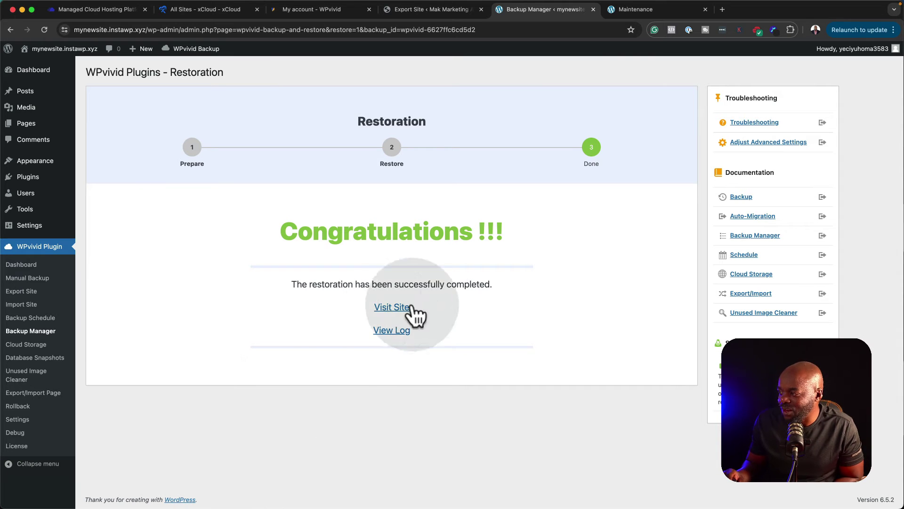
Compare the web addresses and homepages of mynewsite.instawp.xyz and the original Mak Marketing Agency site.
{"action": "left_click", "coordinate": [647, 11]}
{"action": "left_click", "coordinate": [44, 31]}
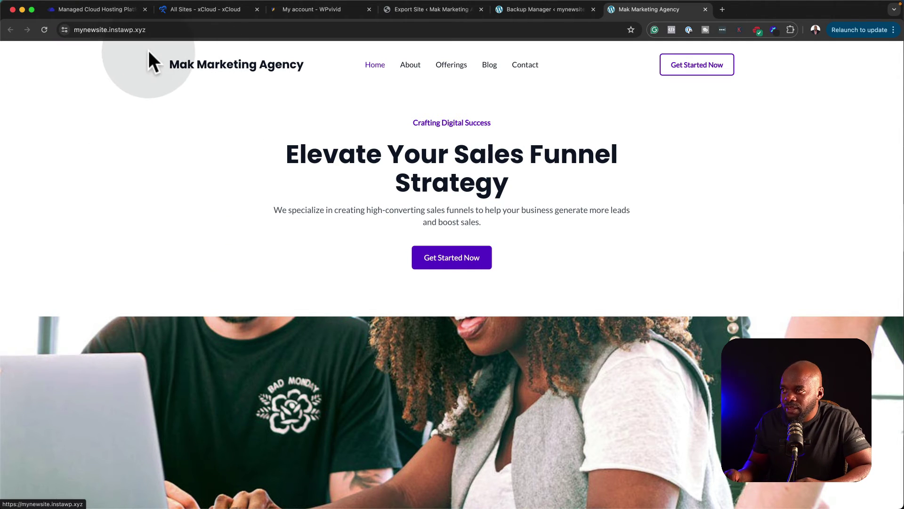
{"action": "left_click", "coordinate": [74, 33]}
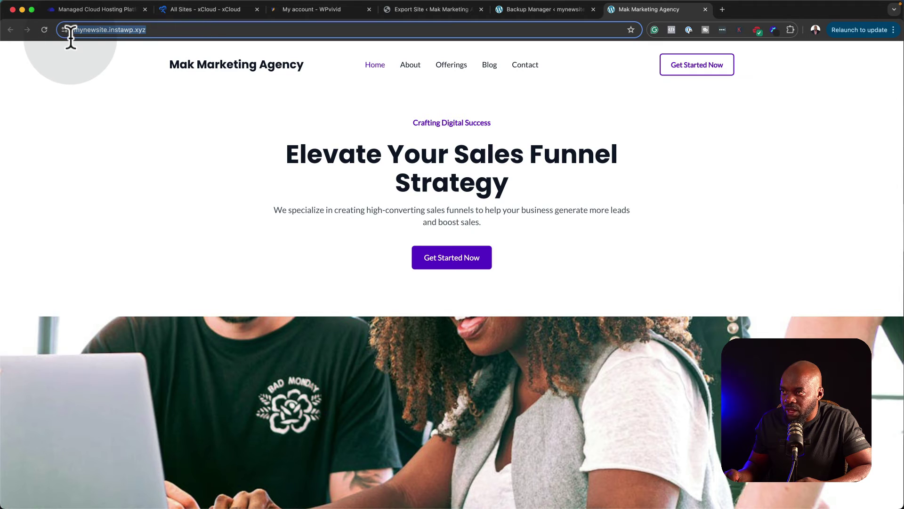
{"action": "left_click", "coordinate": [55, 109]}
{"action": "left_click", "coordinate": [427, 10]}
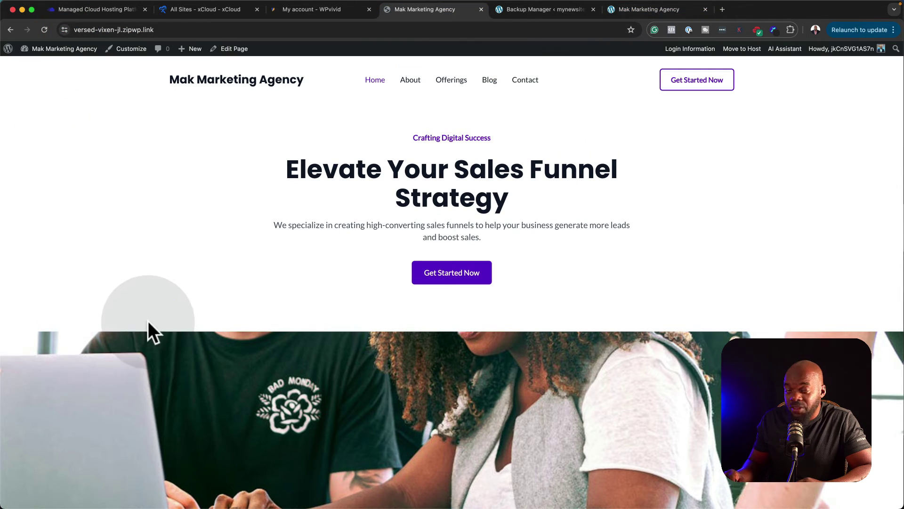
{"action": "left_click", "coordinate": [178, 30]}
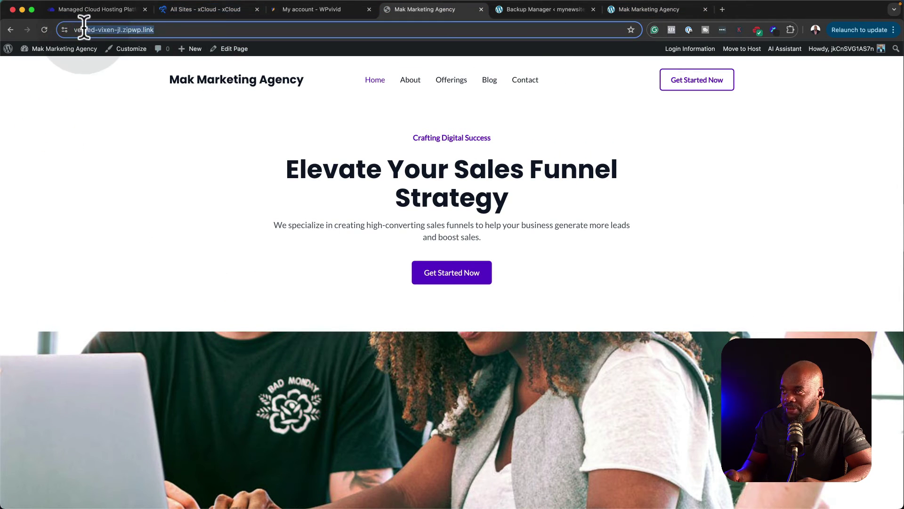
{"action": "left_click", "coordinate": [640, 7]}
{"action": "left_click_drag", "start_coordinate": [237, 31], "coordinate": [89, 32]}
{"action": "left_click", "coordinate": [120, 143]}
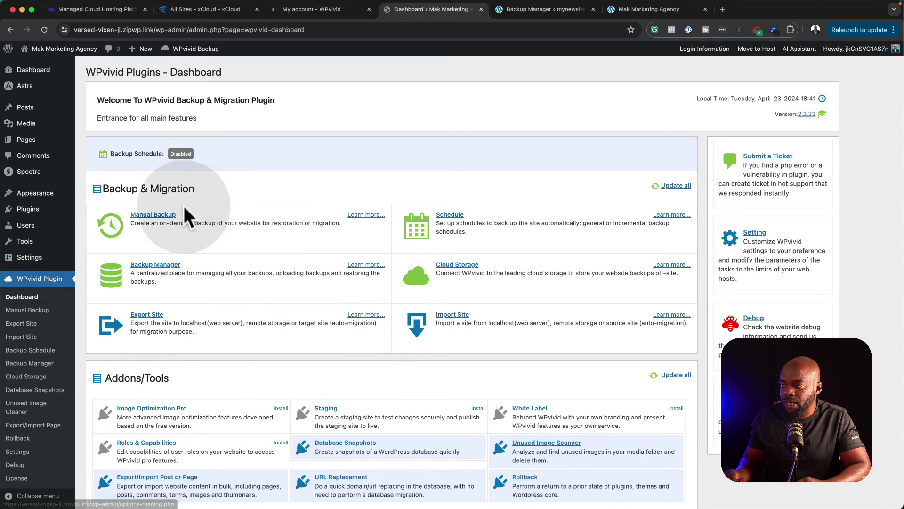
Create a full manual backup of the original site and download all its parts.
{"action": "left_click", "coordinate": [158, 217]}
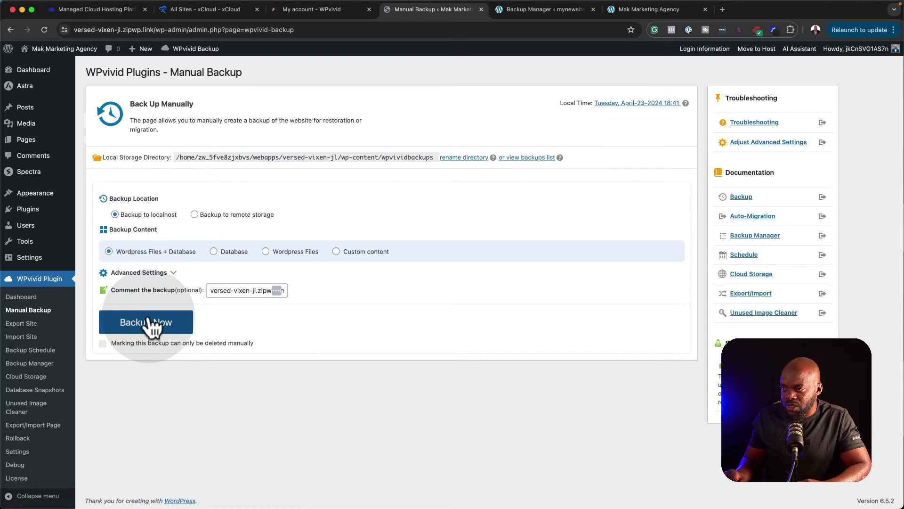
{"action": "left_click", "coordinate": [149, 320]}
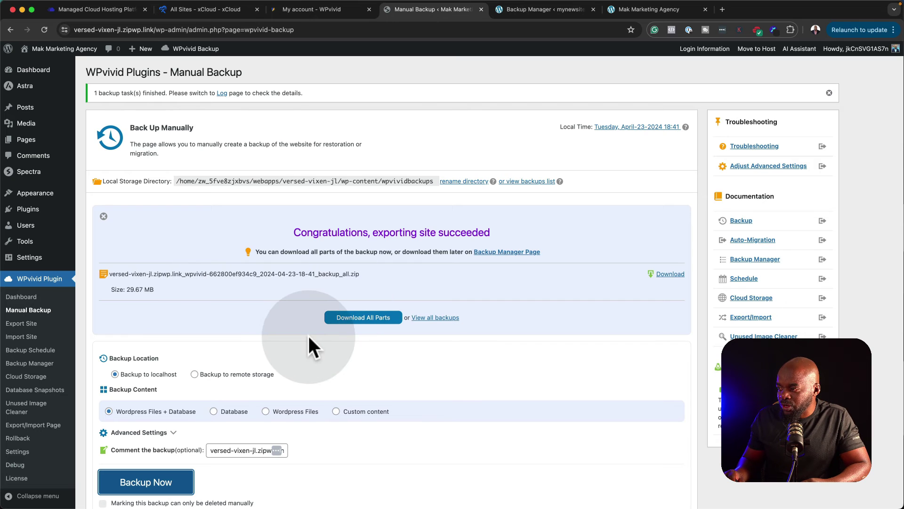
{"action": "left_click", "coordinate": [373, 318]}
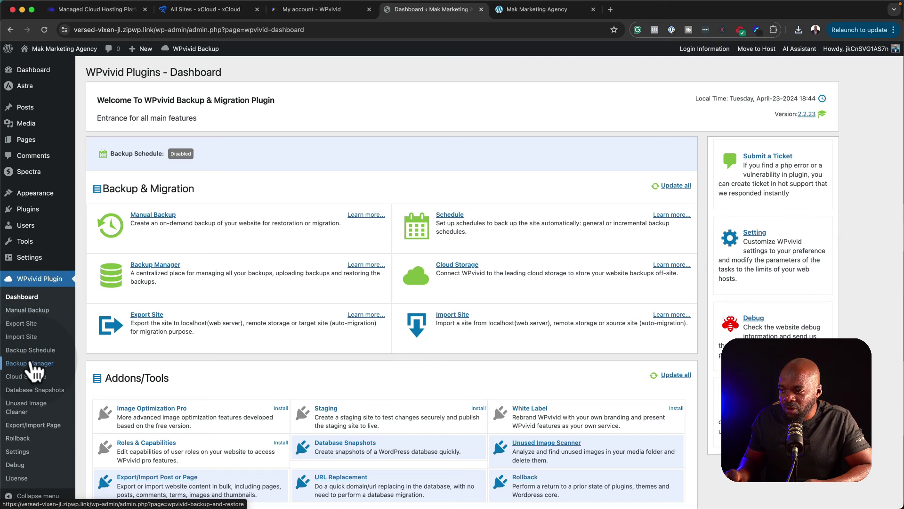
Upload the newest backup zip from the Downloads folder in WPvivid's Backup Manager Upload tab.
{"action": "left_click", "coordinate": [30, 363]}
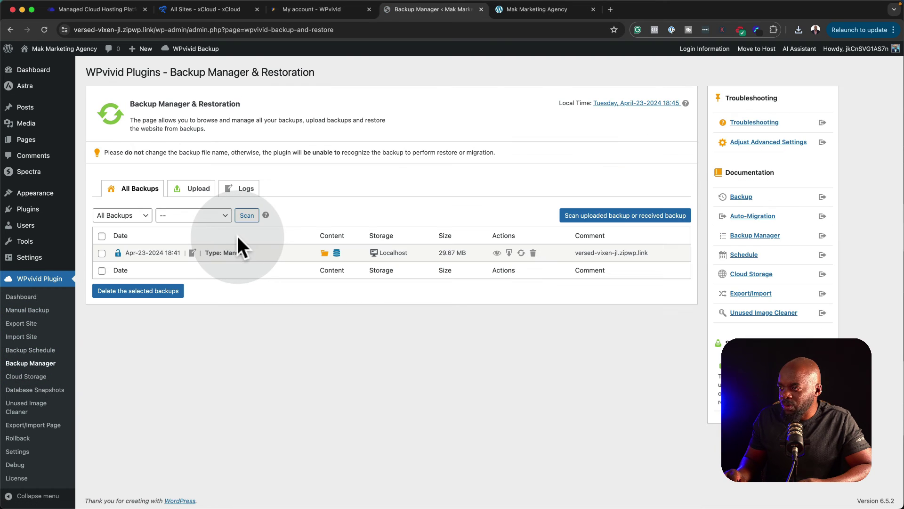
{"action": "left_click", "coordinate": [197, 189]}
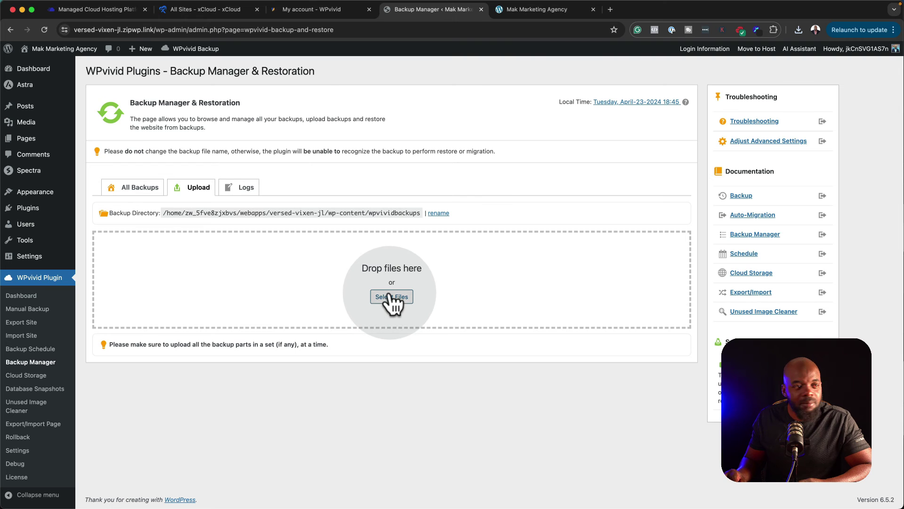
{"action": "left_click", "coordinate": [238, 489]}
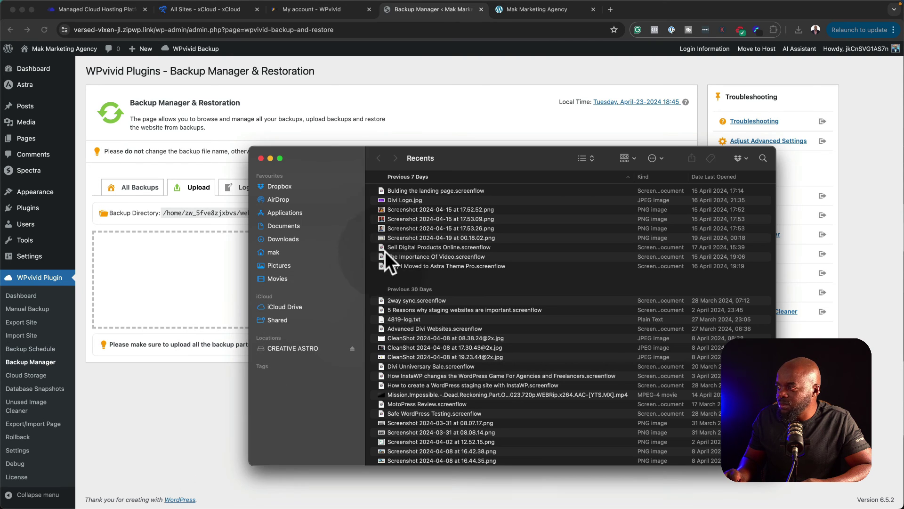
{"action": "left_click", "coordinate": [283, 239]}
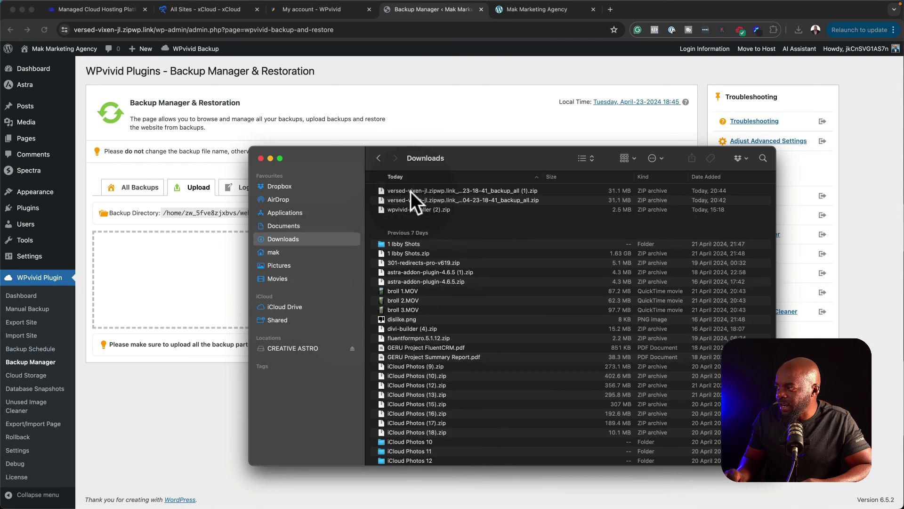
{"action": "left_click", "coordinate": [410, 190]}
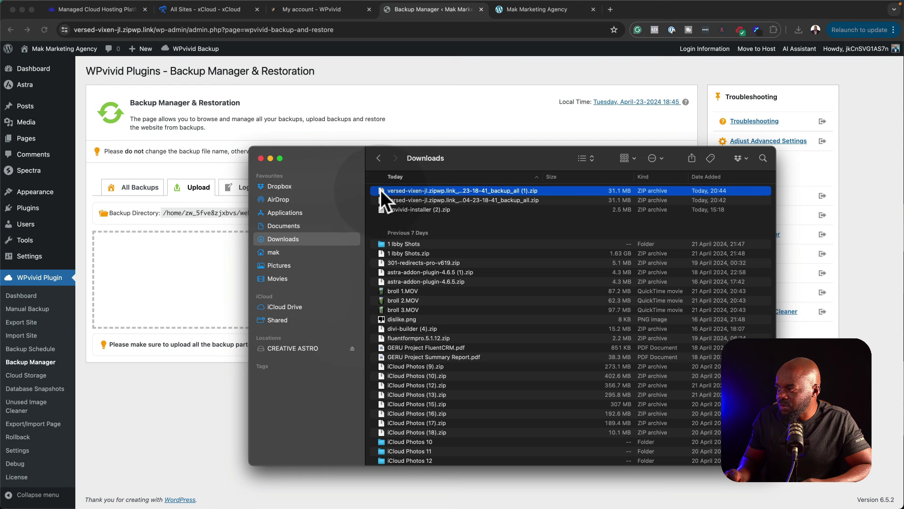
{"action": "left_click_drag", "start_coordinate": [381, 190], "coordinate": [168, 271]}
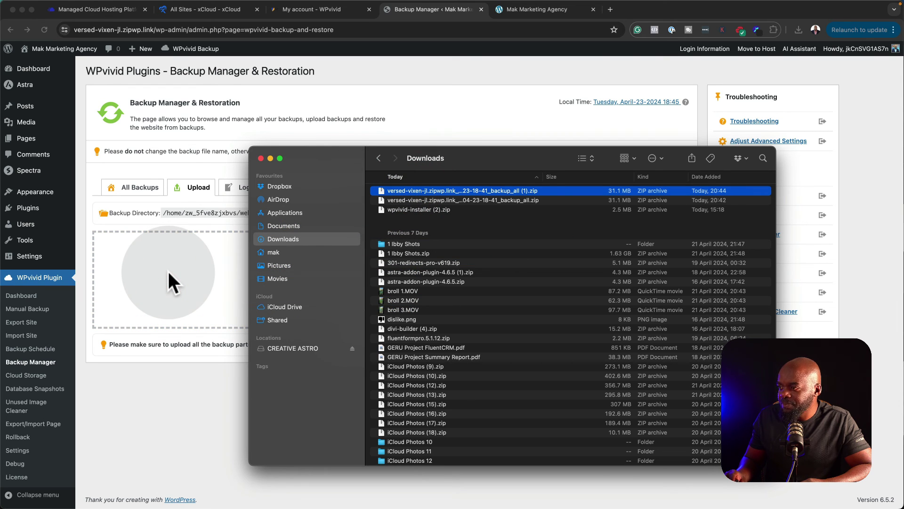
{"action": "left_click", "coordinate": [107, 363]}
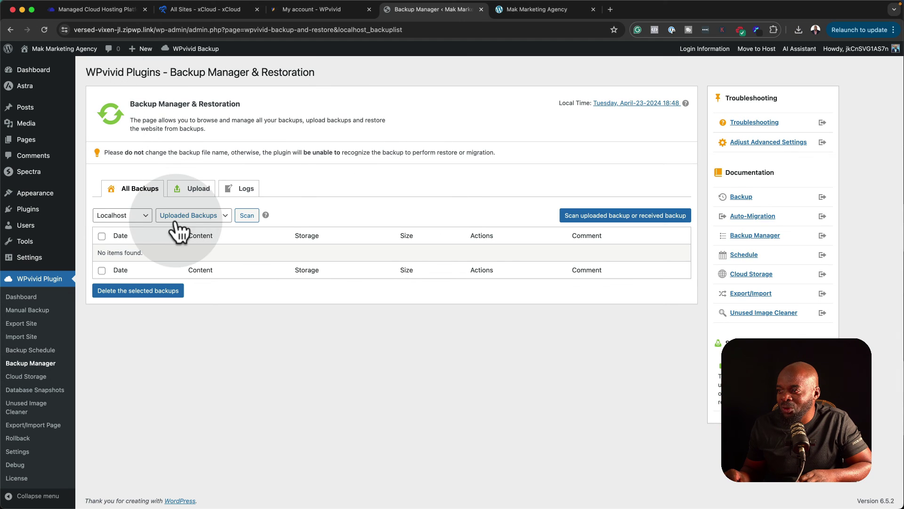
Show the All Backups list to find the uploaded Apr-23-2024 18:41 manual backup.
{"action": "left_click", "coordinate": [150, 193]}
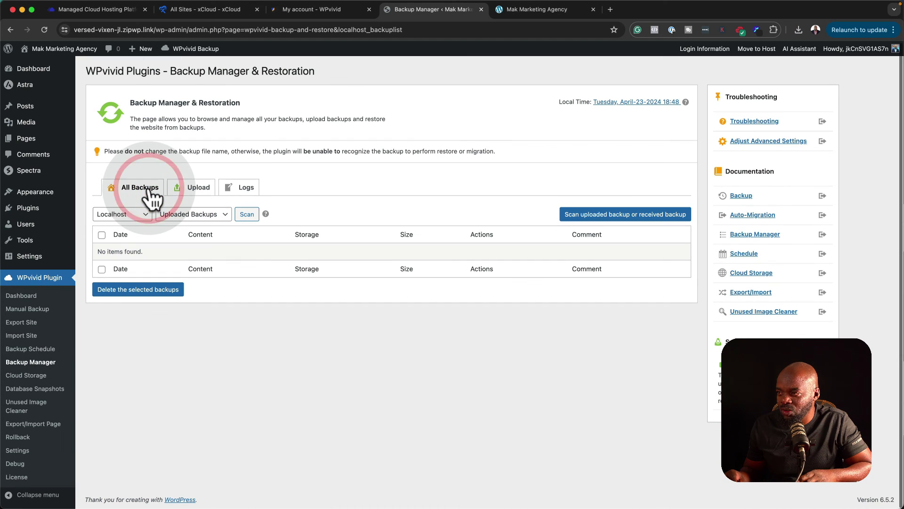